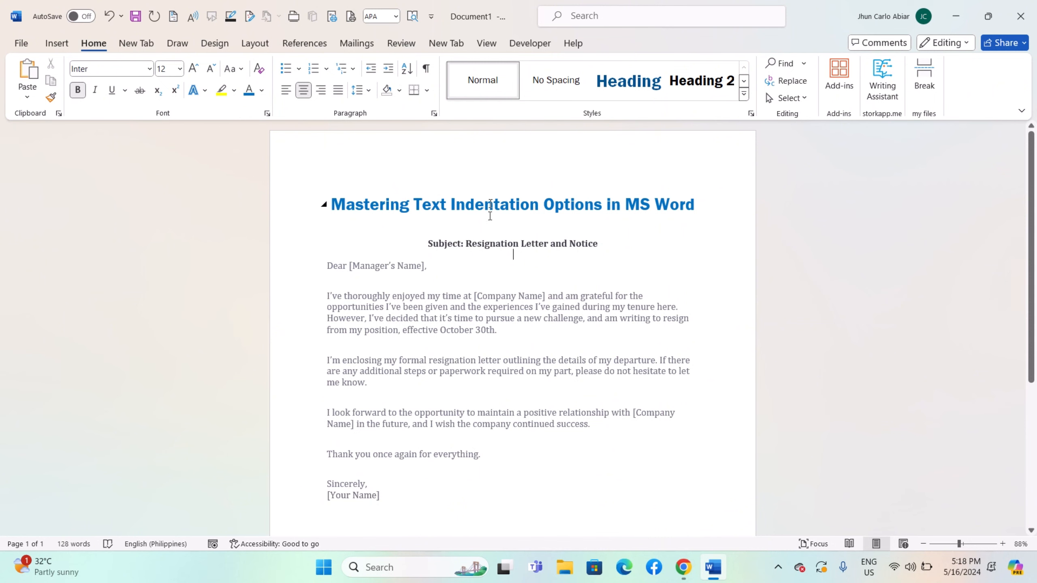
Show the ruler and give the first letter paragraph, beginning "I've thoroughly enjoyed", a first-line indent of 0.5 inch.
click(488, 43)
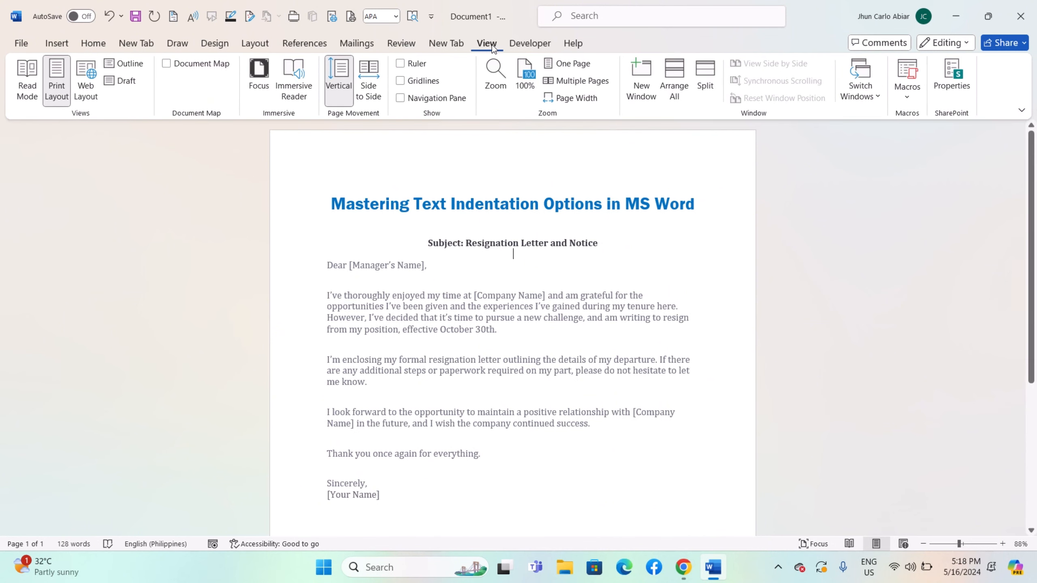
click(402, 65)
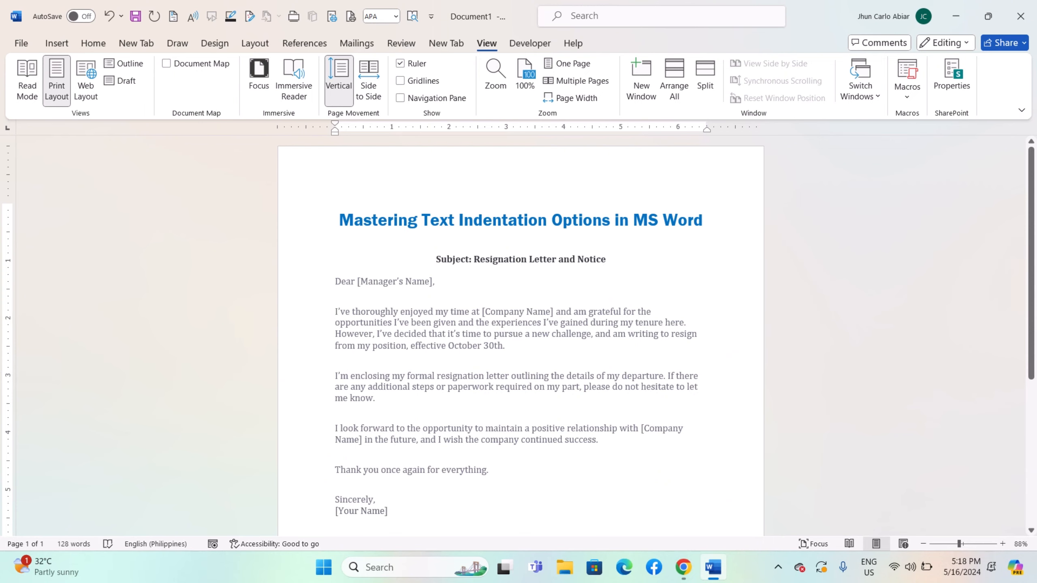
click(332, 311)
key(Tab)
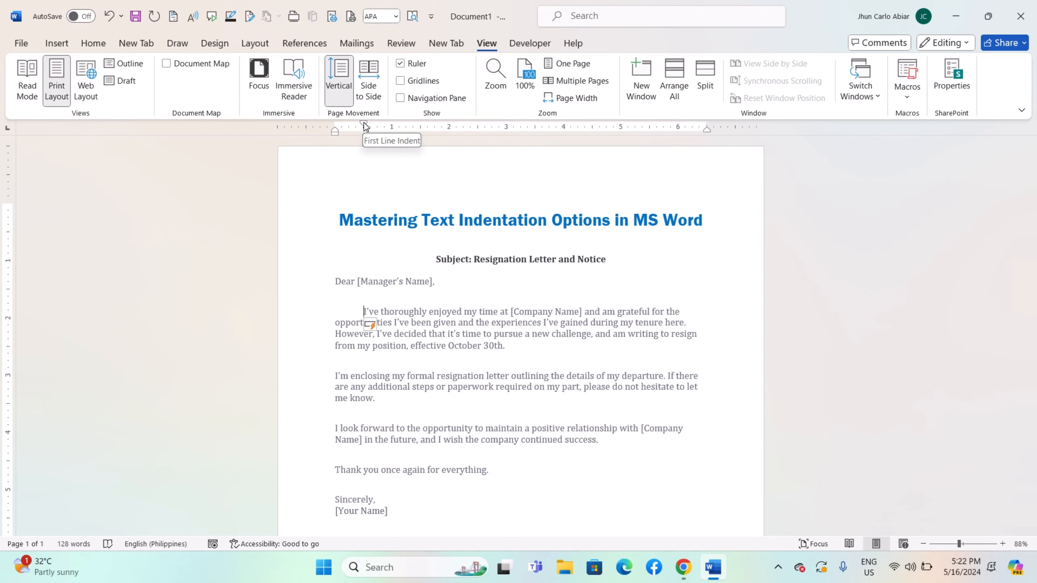
Try removing the first paragraph's first-line indent and narrowing the title with a left indent of about 0.4 inch and right indent at 6 inches.
mouse_move(365, 126)
mouse_down()
mouse_move(414, 133)
mouse_move(336, 123)
mouse_up()
click(405, 168)
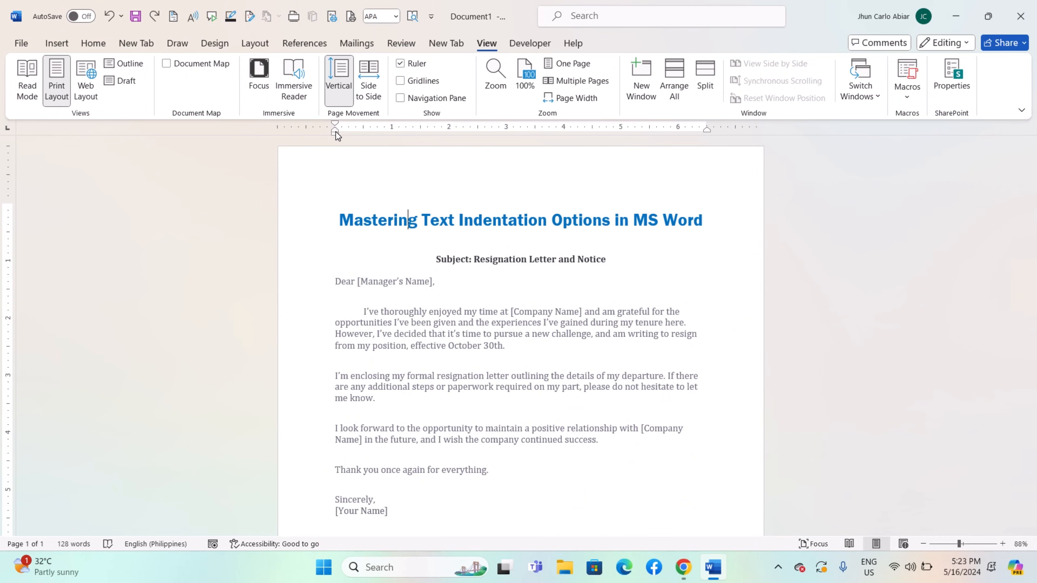
mouse_move(336, 136)
mouse_down()
mouse_move(422, 128)
mouse_move(359, 130)
mouse_up()
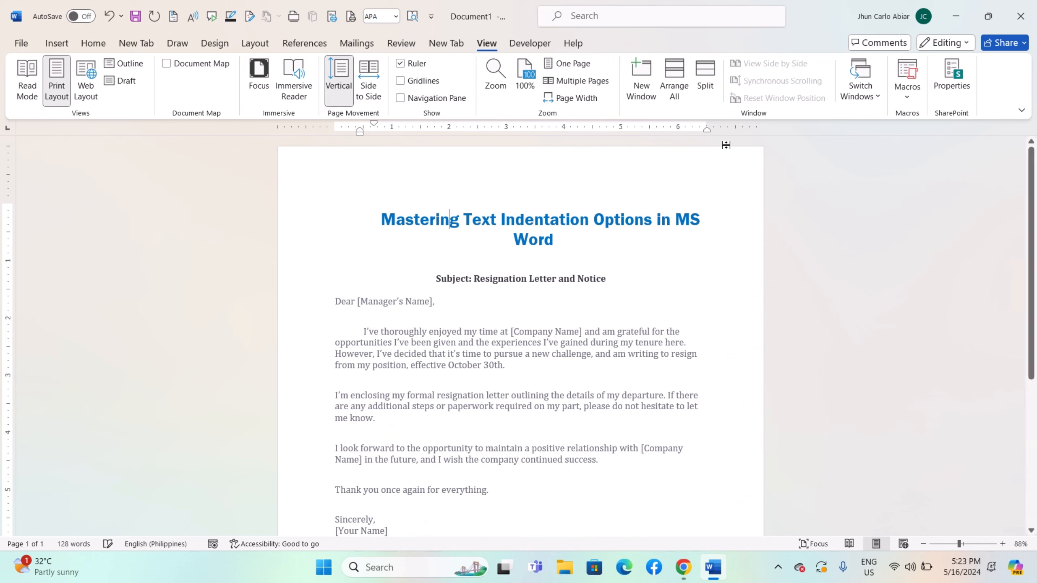
mouse_move(708, 131)
mouse_down()
mouse_move(617, 130)
mouse_move(678, 132)
mouse_up()
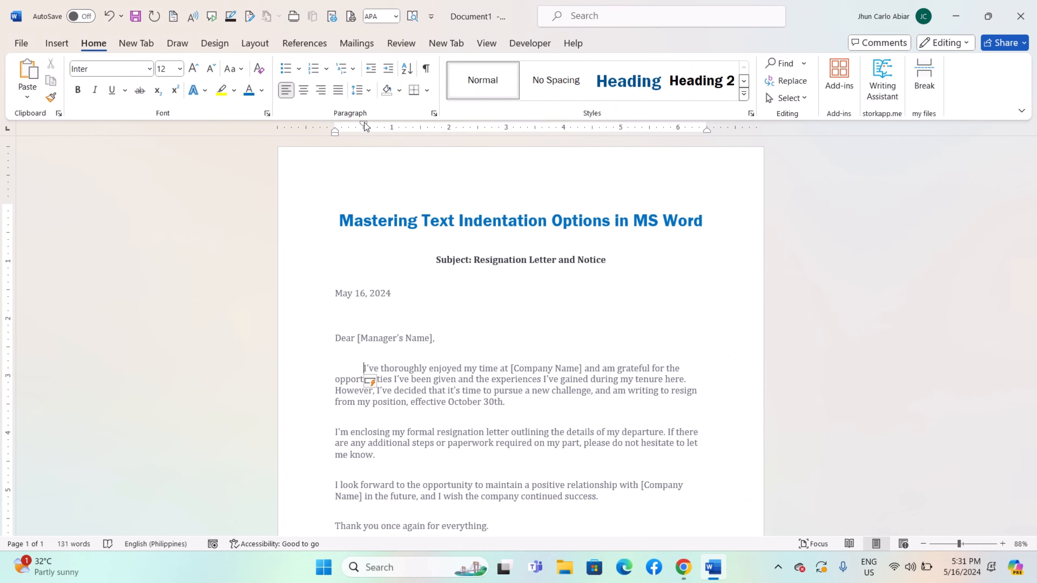
Set the first-line indent of the paragraph beginning "I've thoroughly enjoyed" to about 0.25 inch on the ruler.
drag(364, 124, 350, 119)
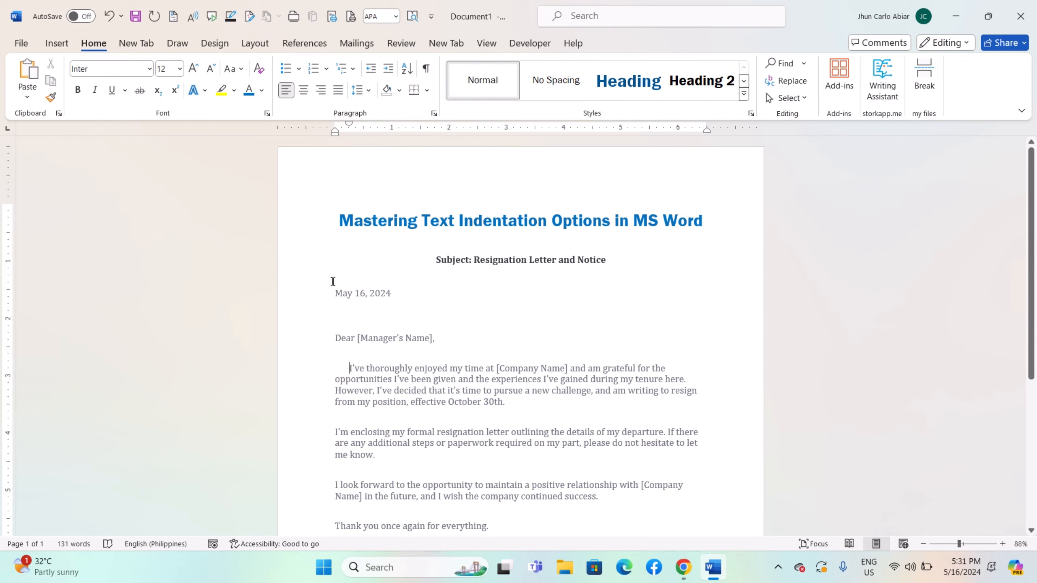
Indent the May 16, 2024 date line with repeated tabs until it starts at the 5-inch mark.
click(336, 293)
click(319, 345)
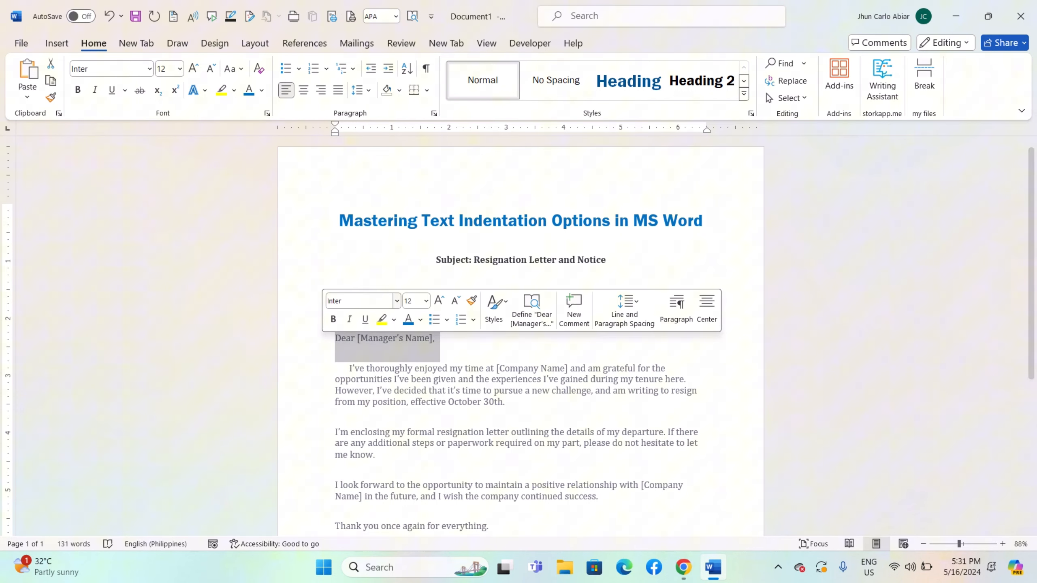
click(320, 262)
click(334, 294)
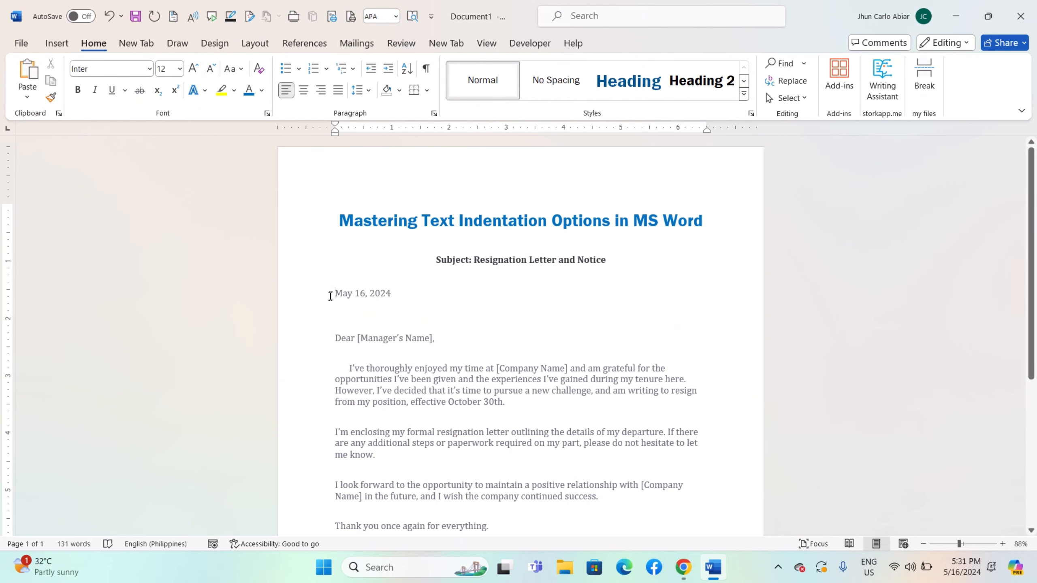
key(Tab)
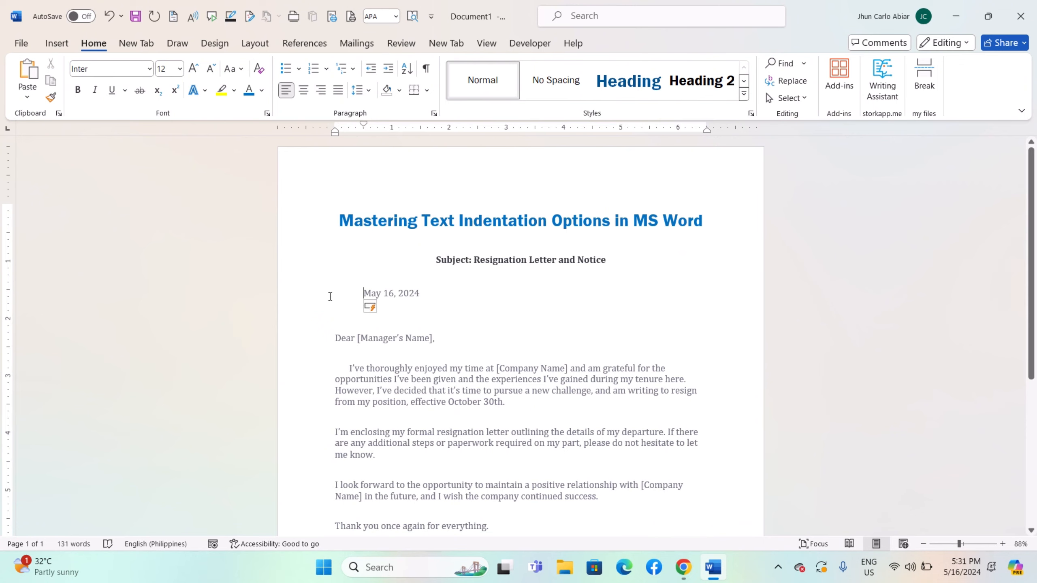
key(Tab)
key(Tab)
key(Tab)
key(Tab)
key(Tab)
key(Tab)
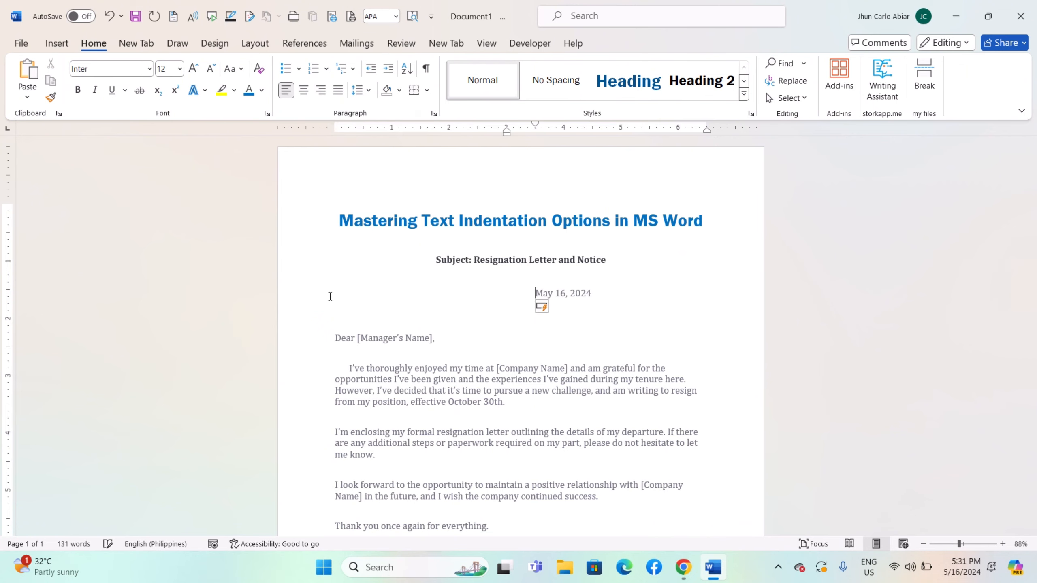
key(Tab)
key(Tab)
key(Tab)
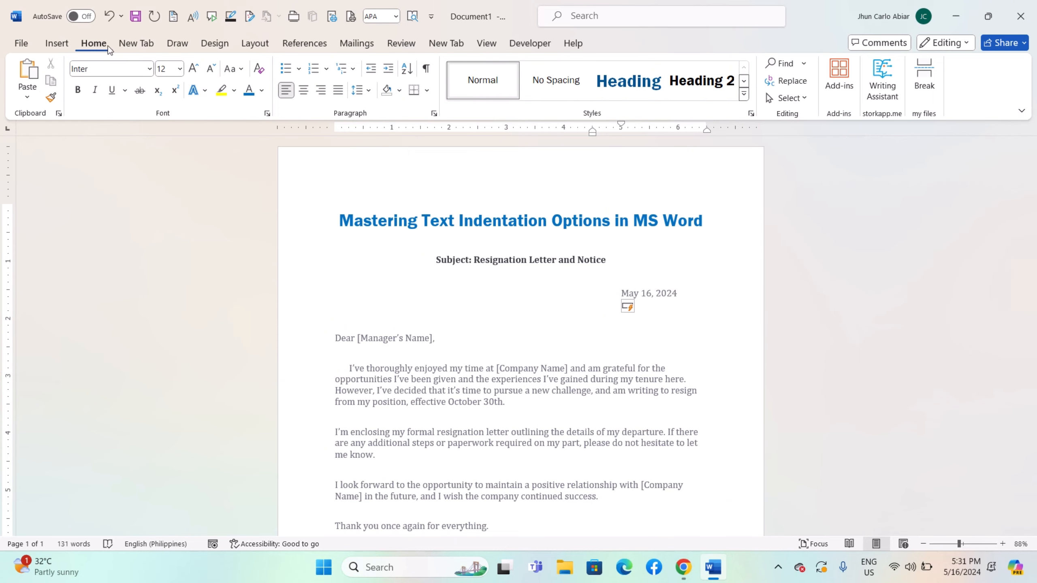
Show the formatting marks and undo the tab indentation of the May 16, 2024 line.
click(425, 69)
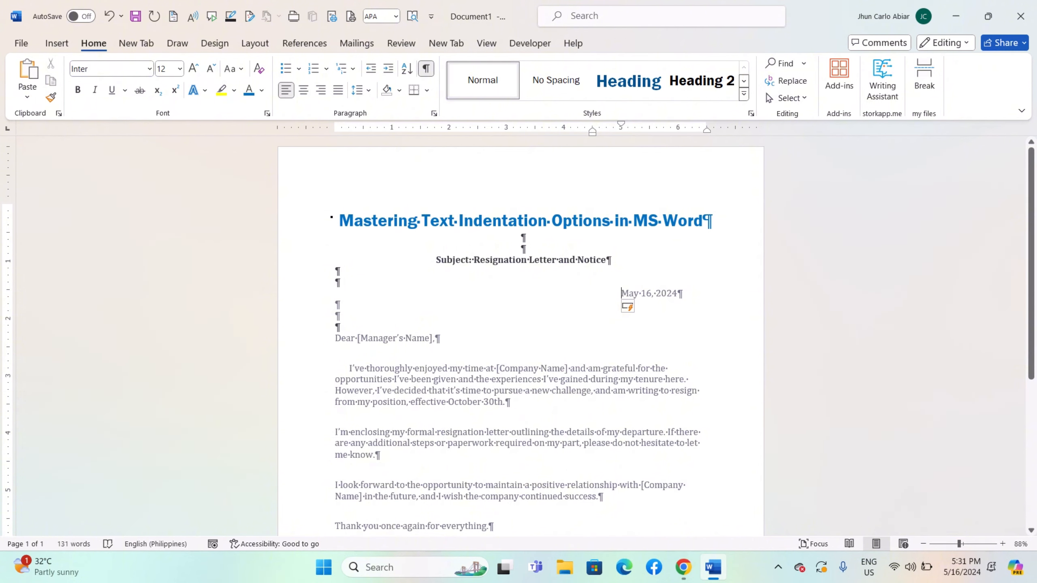
key(ctrl+z)
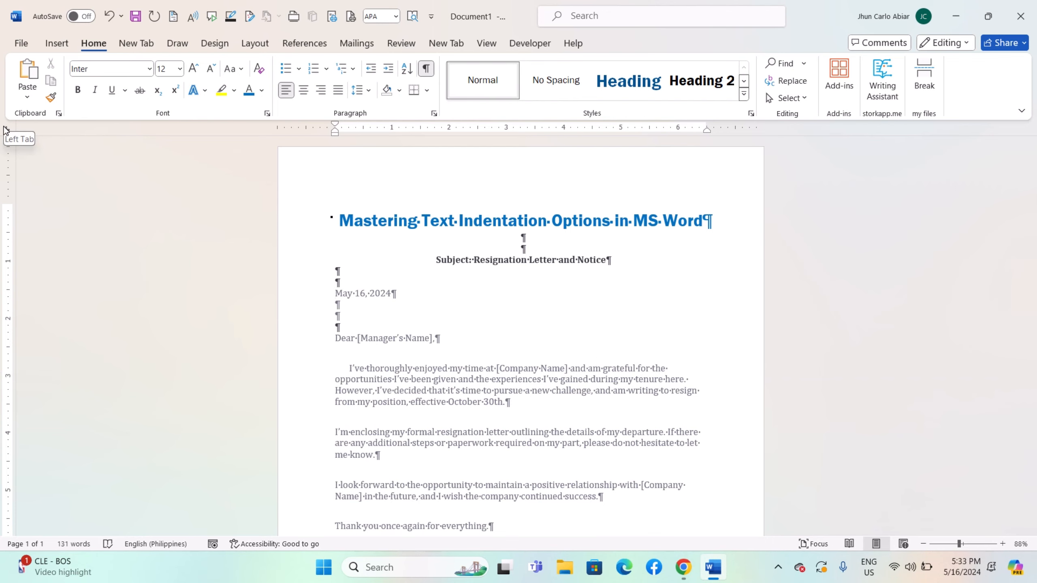
Cycle the ruler's tab selector through its tab stop and indent types and return it to Left Tab.
click(9, 131)
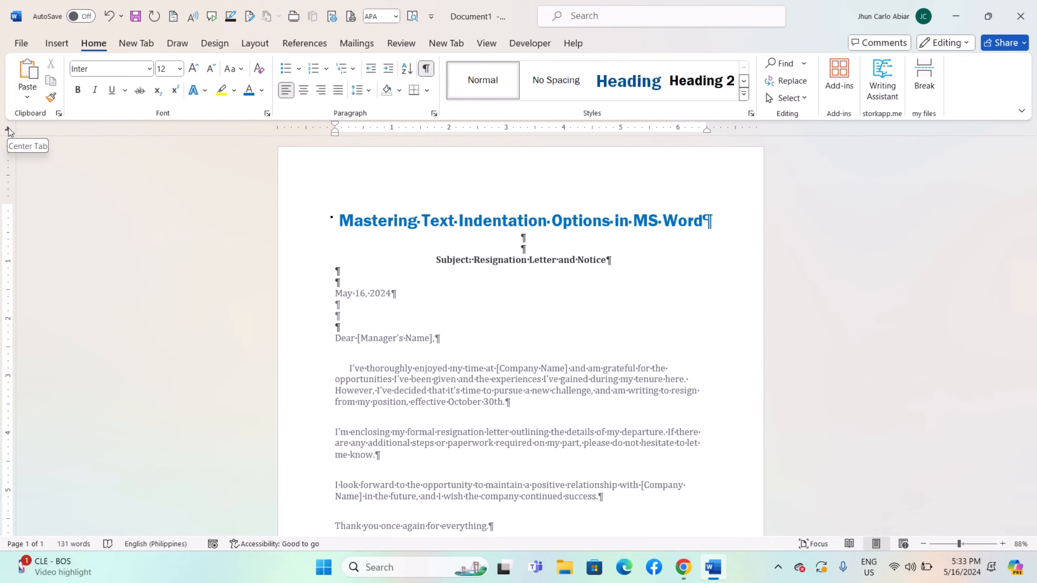
click(9, 132)
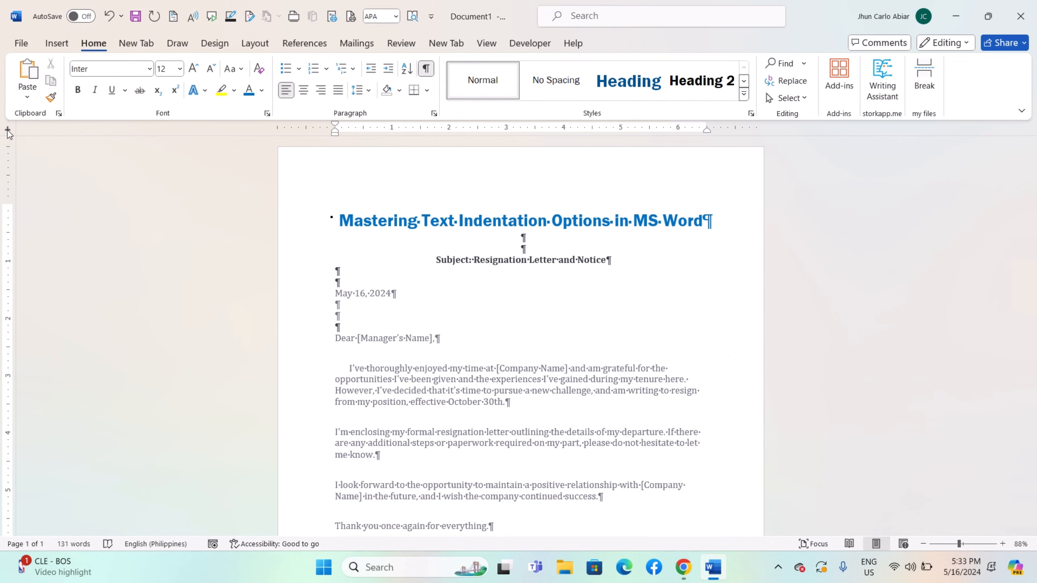
click(7, 131)
click(8, 131)
click(7, 131)
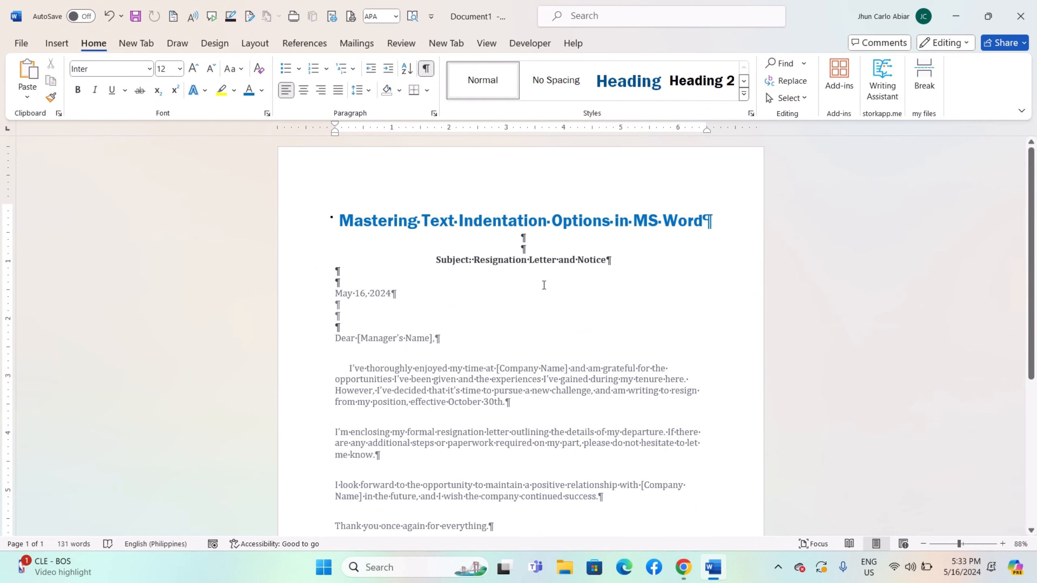
scroll(520, 309, down, 2)
scroll(520, 310, up, 2)
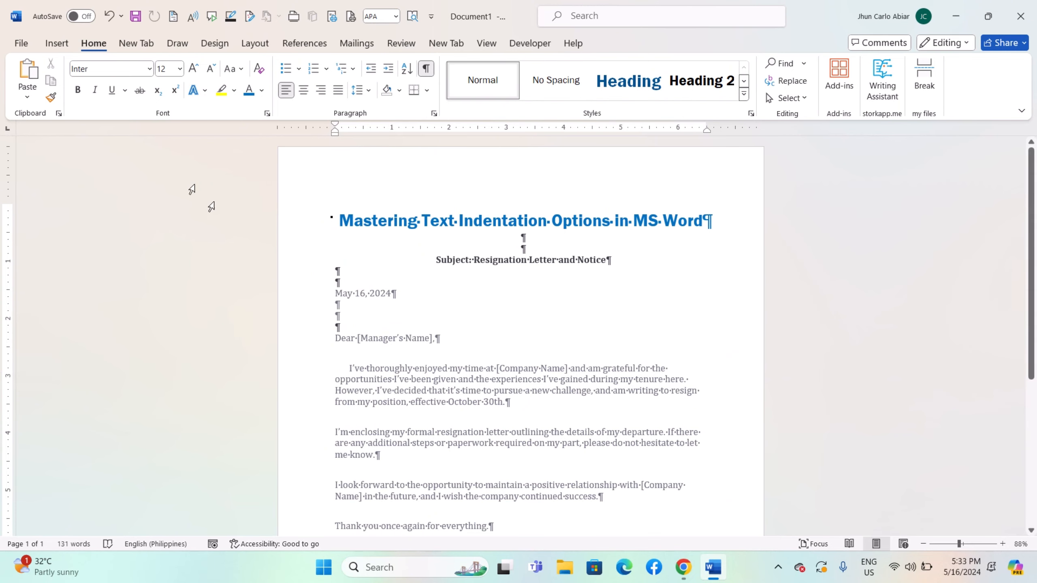
click(7, 131)
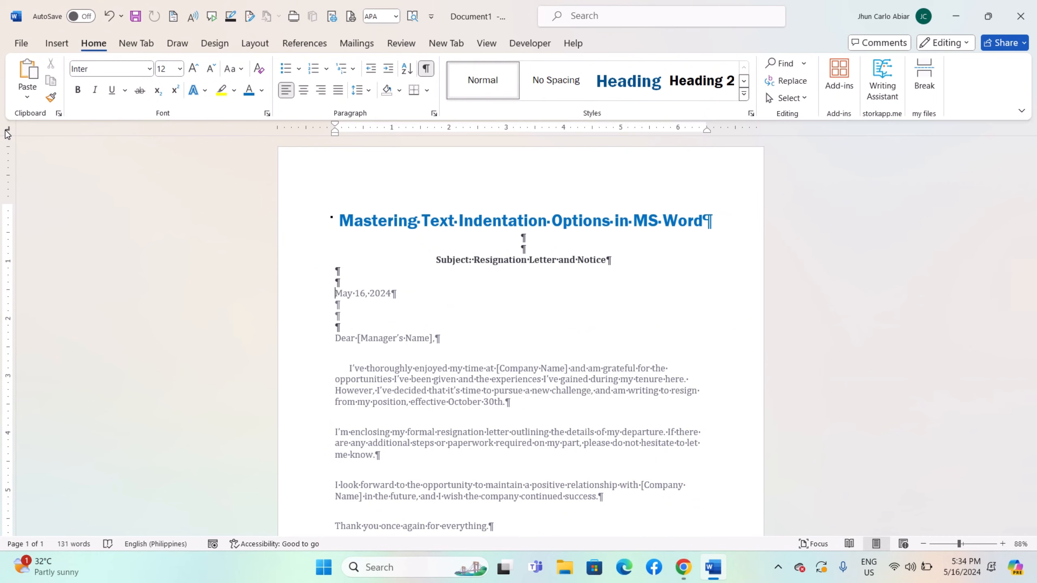
click(7, 130)
click(7, 130)
click(7, 130)
click(8, 130)
click(7, 130)
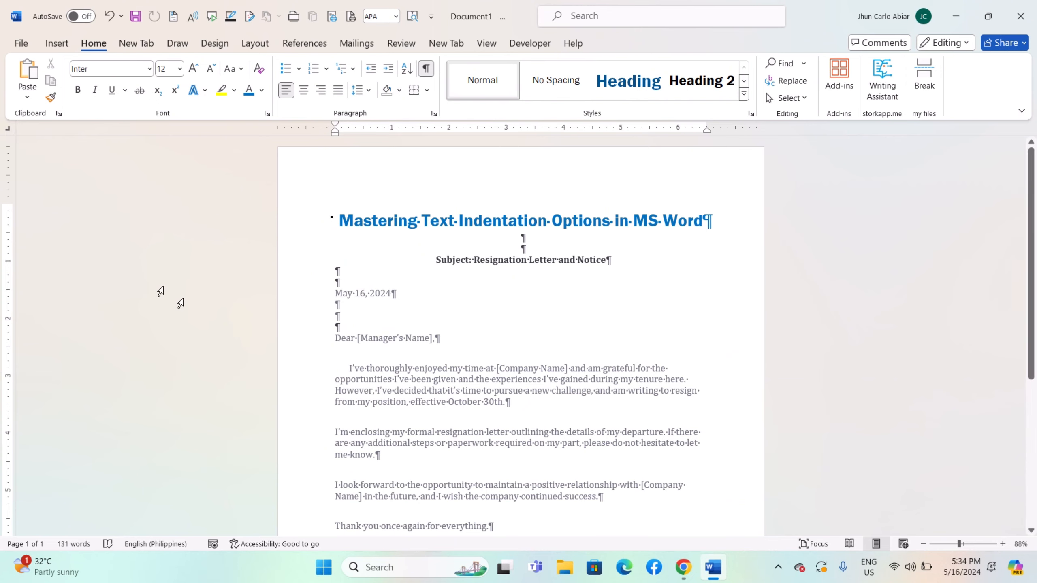
click(8, 130)
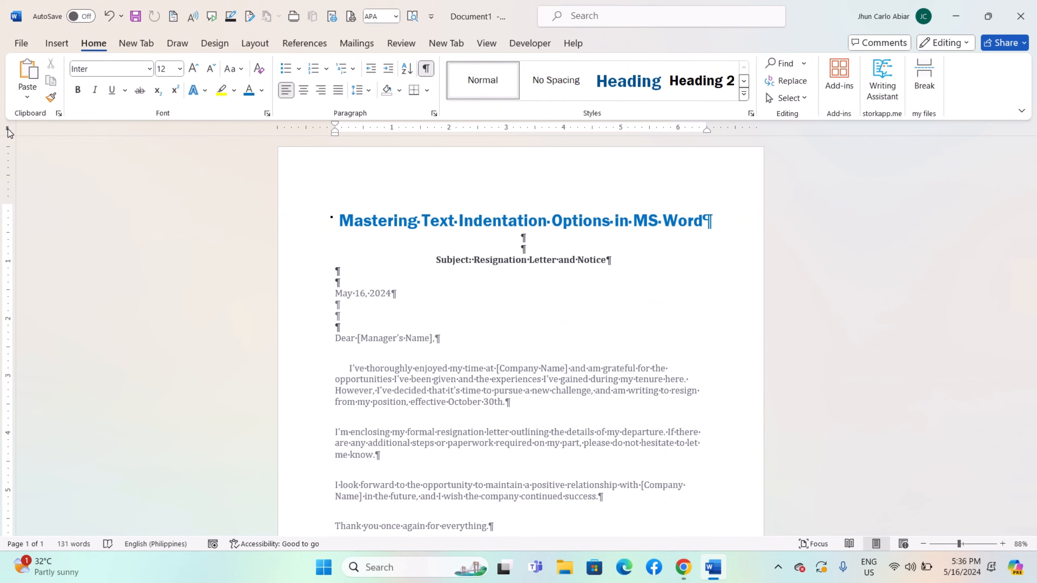
click(8, 129)
click(8, 130)
click(8, 130)
click(8, 130)
click(8, 129)
click(8, 130)
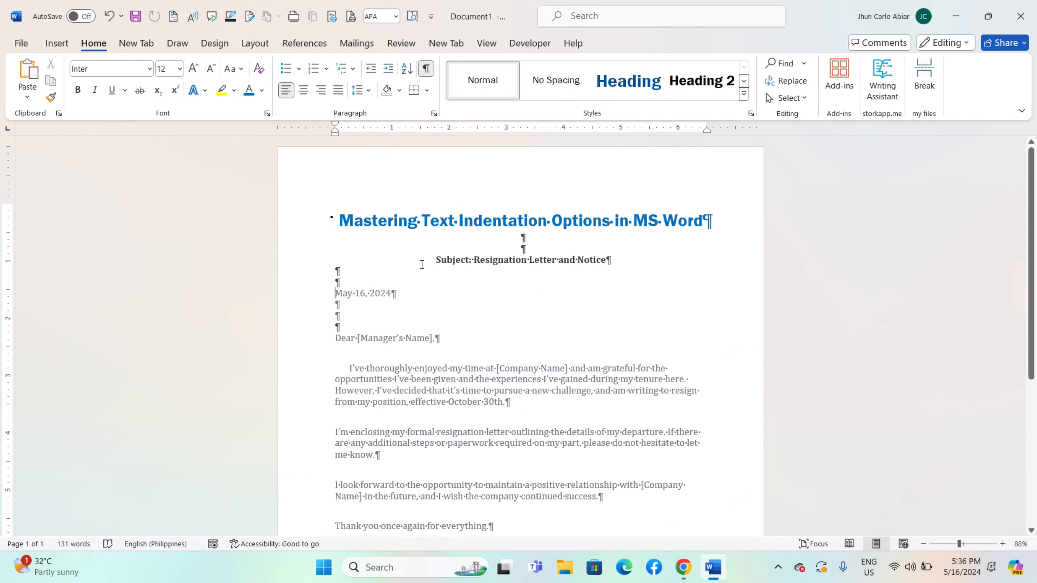
drag(426, 260, 585, 509)
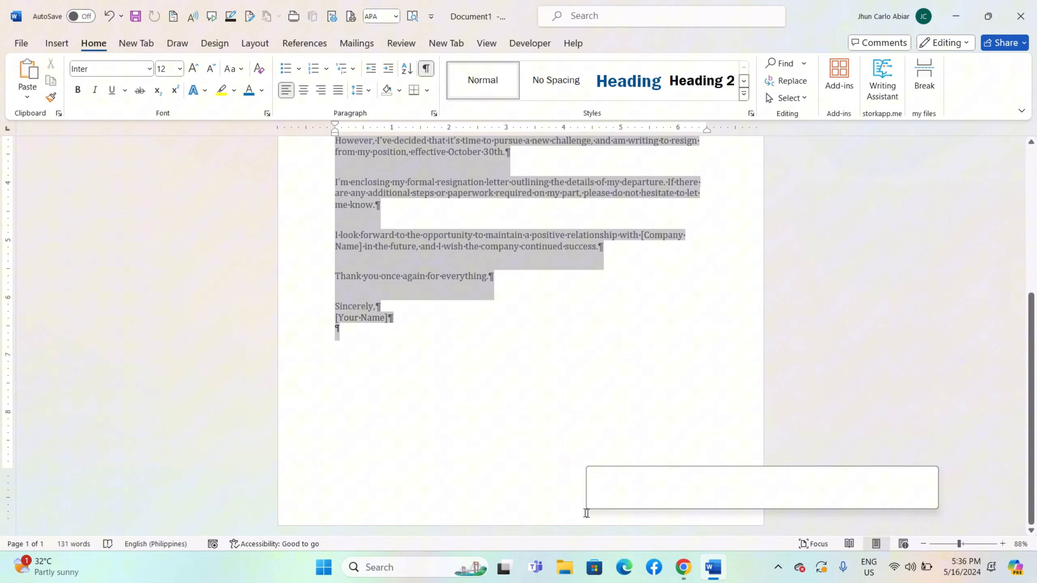
click(613, 282)
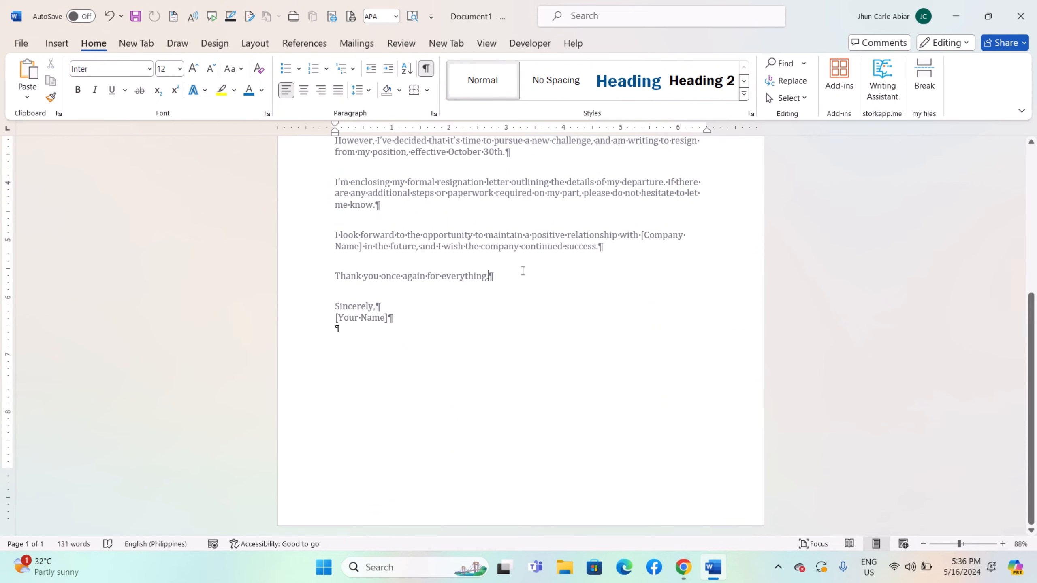
scroll(521, 327, up, 7)
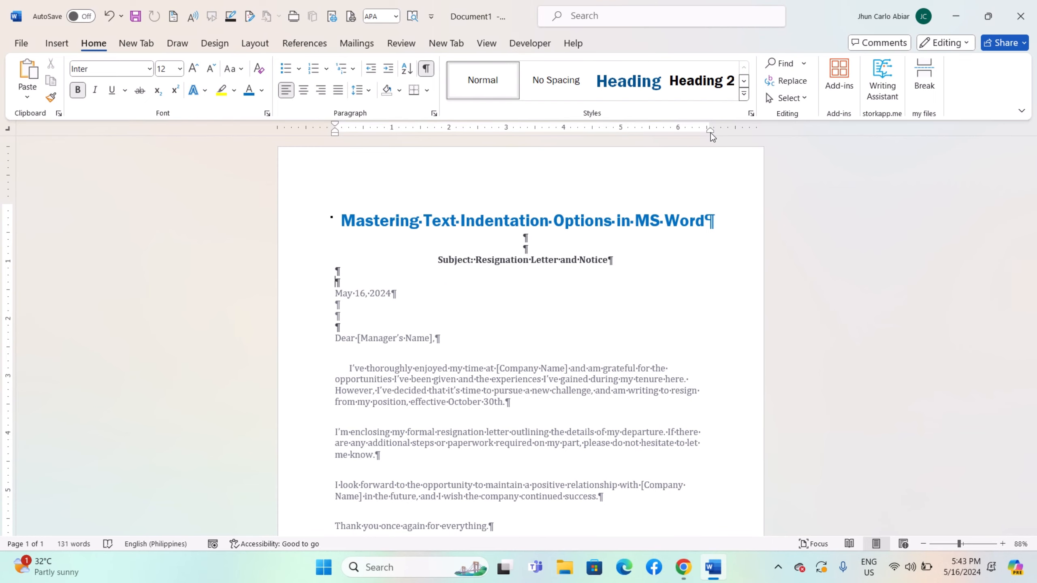
Try placing right tab stops at the 6-inch and 5-inch marks for the blank line above the date.
click(678, 130)
click(623, 132)
click(621, 198)
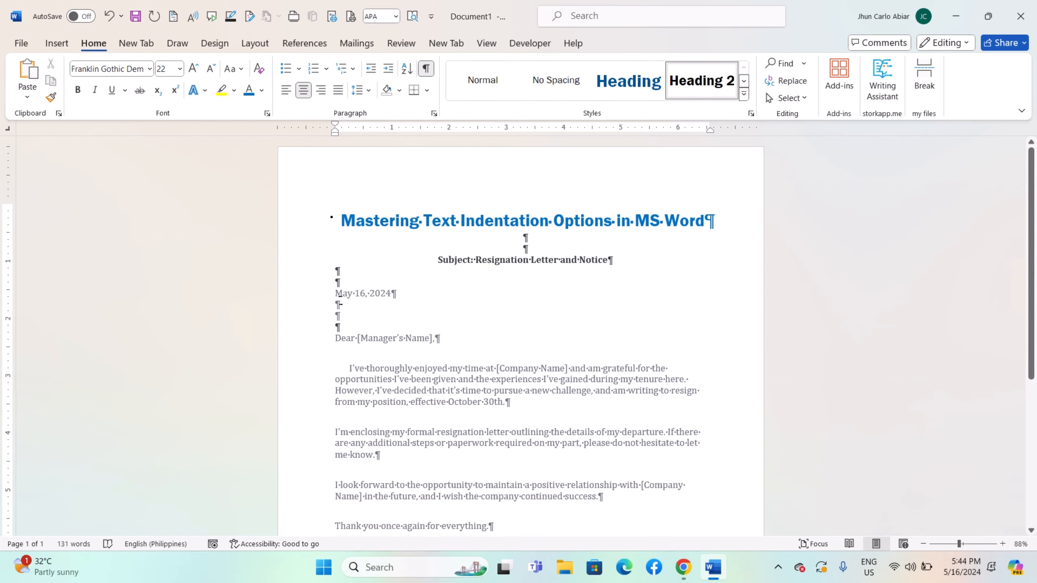
Set a right tab stop at 5 inches for the May 16, 2024 line and tab the date over to it.
double_click(385, 294)
triple_click(399, 297)
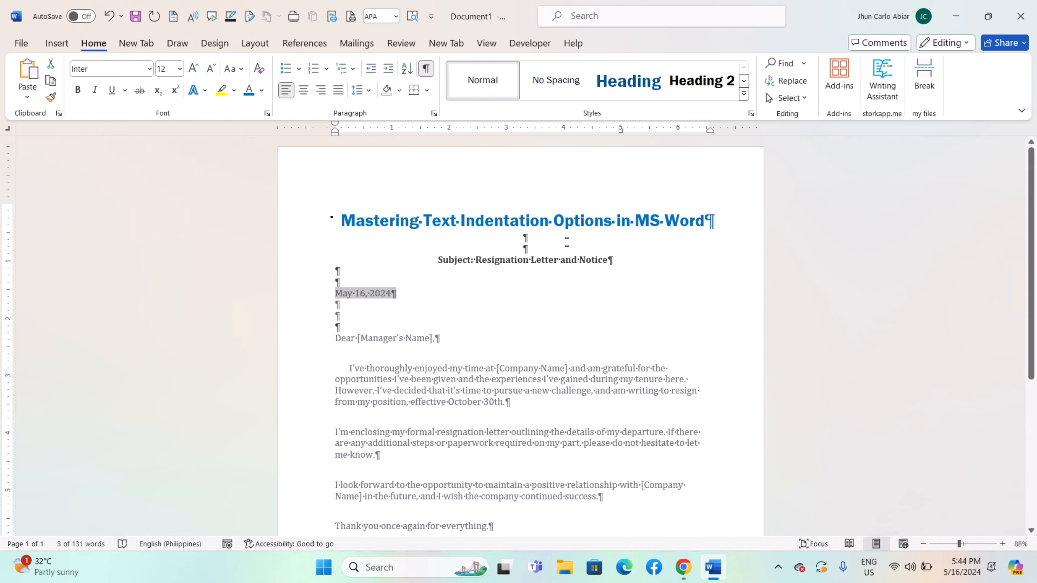
click(336, 294)
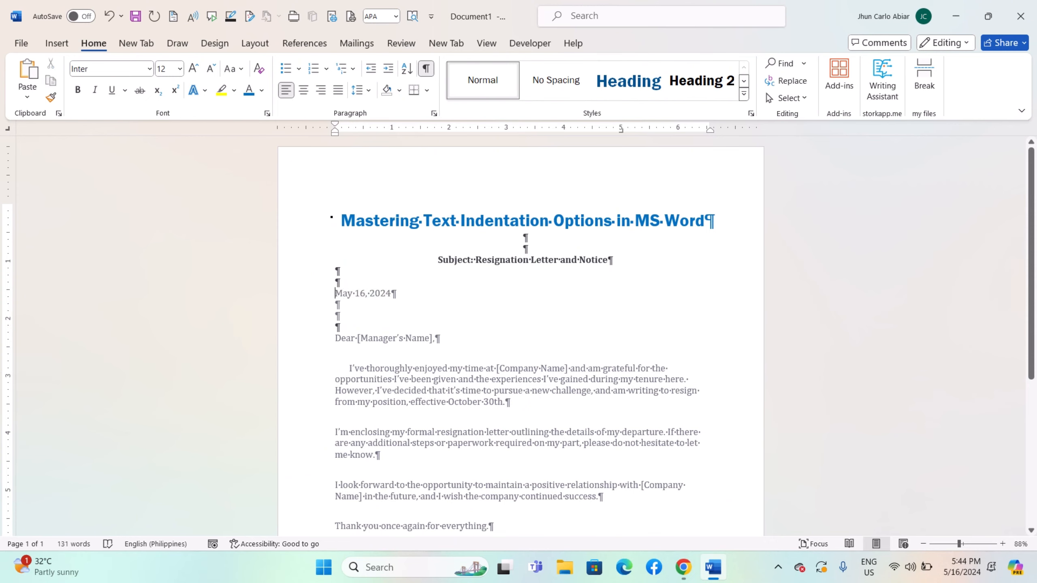
key(Tab)
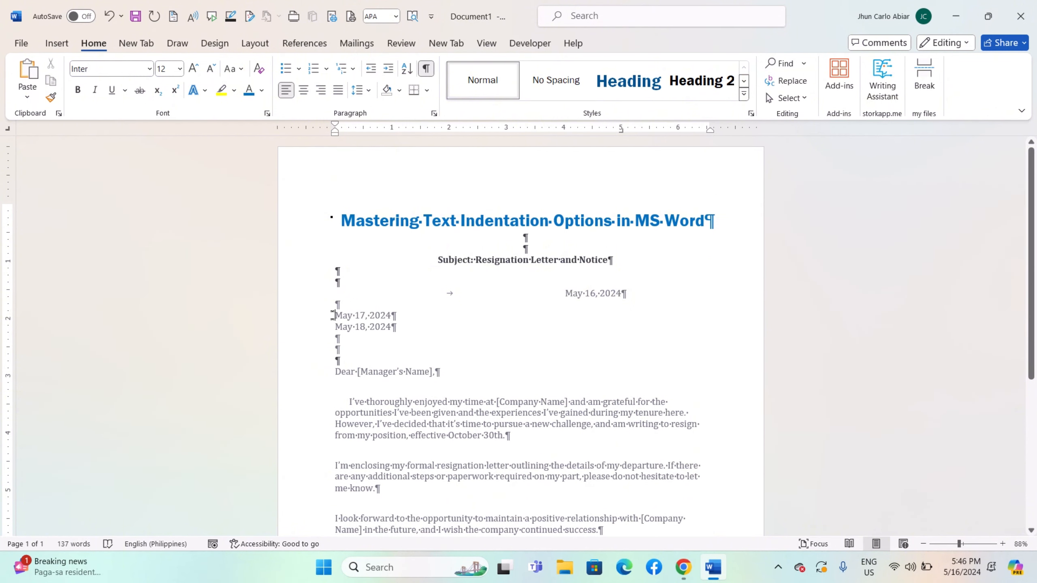
Tab the May 17, 2024 and May 18, 2024 dates over to the right tab stop at 5 inches.
click(331, 315)
key(Tab)
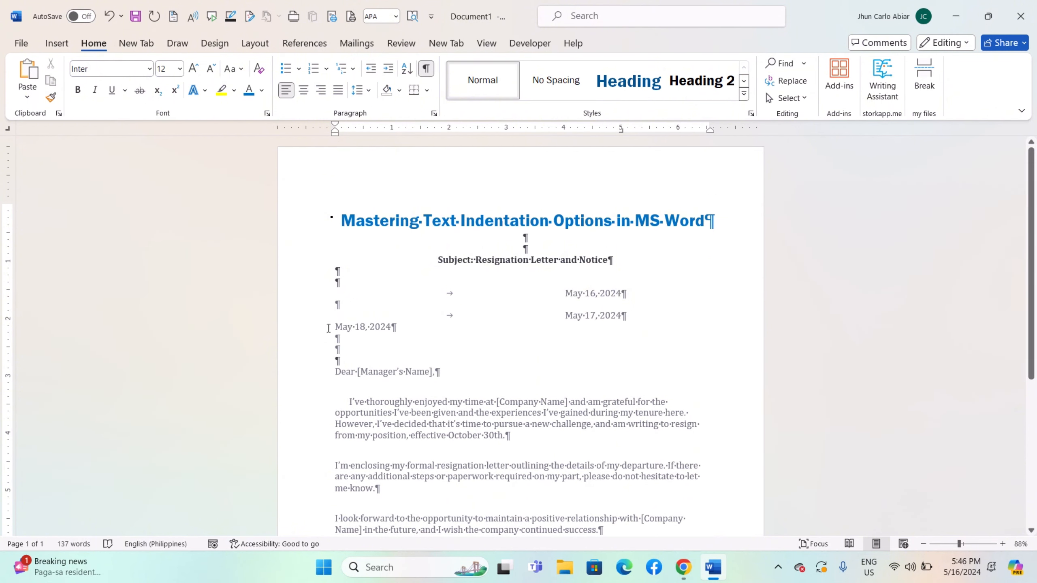
key(Tab)
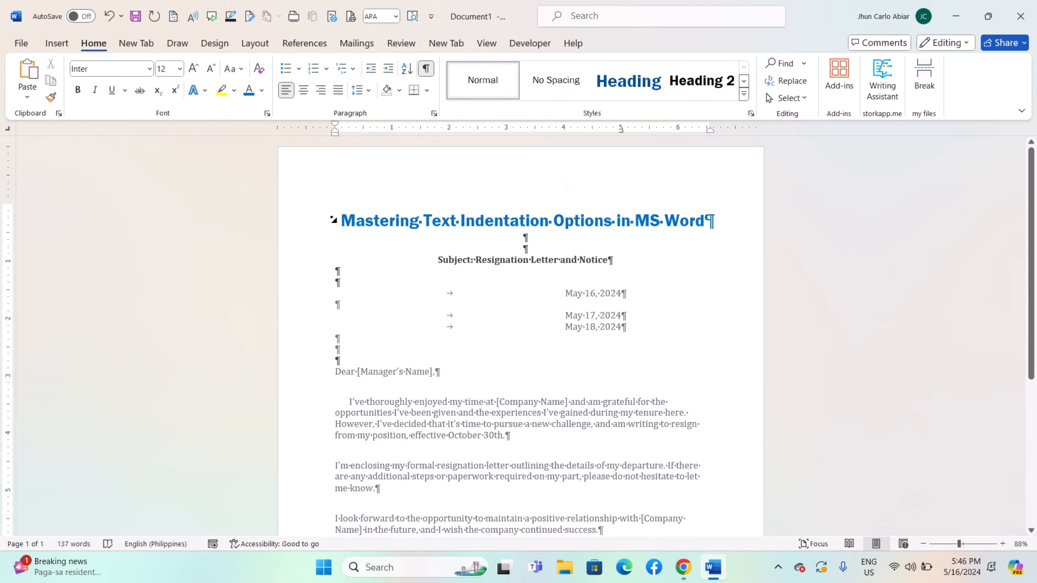
Review the 5-inch tab stop's alignment and leader settings without changing them, and hide the formatting marks.
double_click(622, 130)
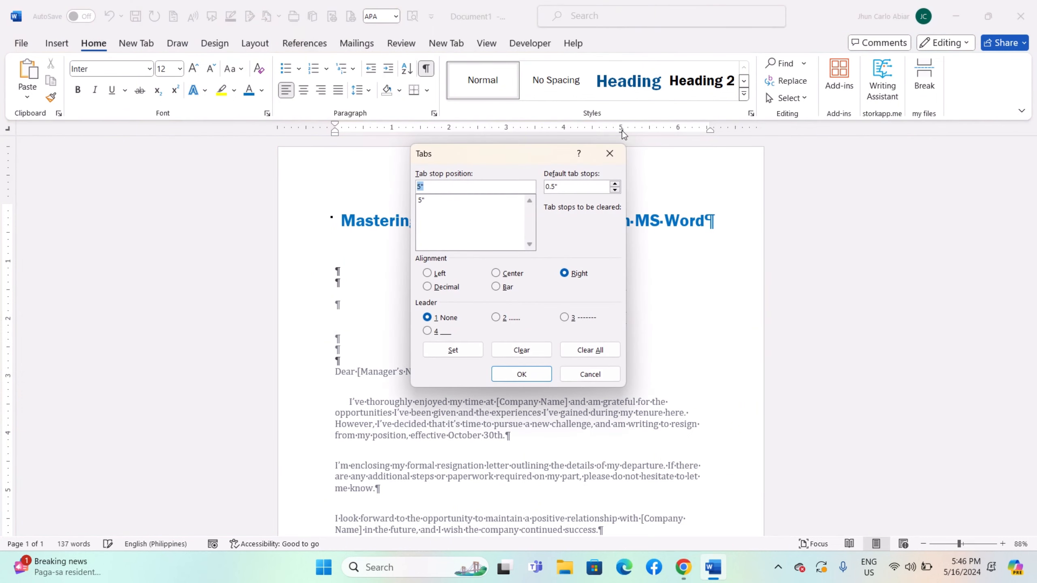
click(590, 374)
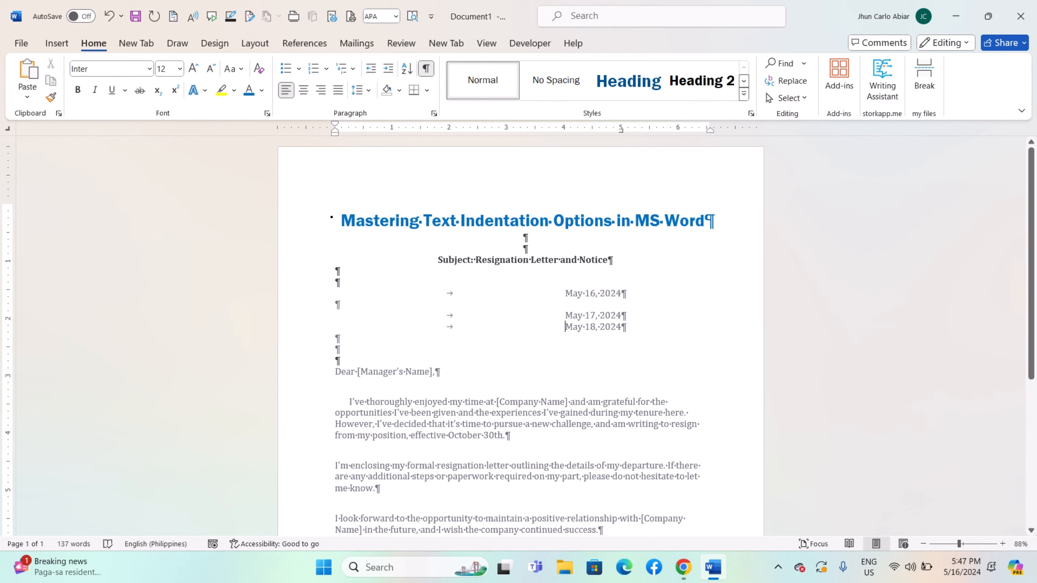
click(630, 330)
key(ctrl+shift+8)
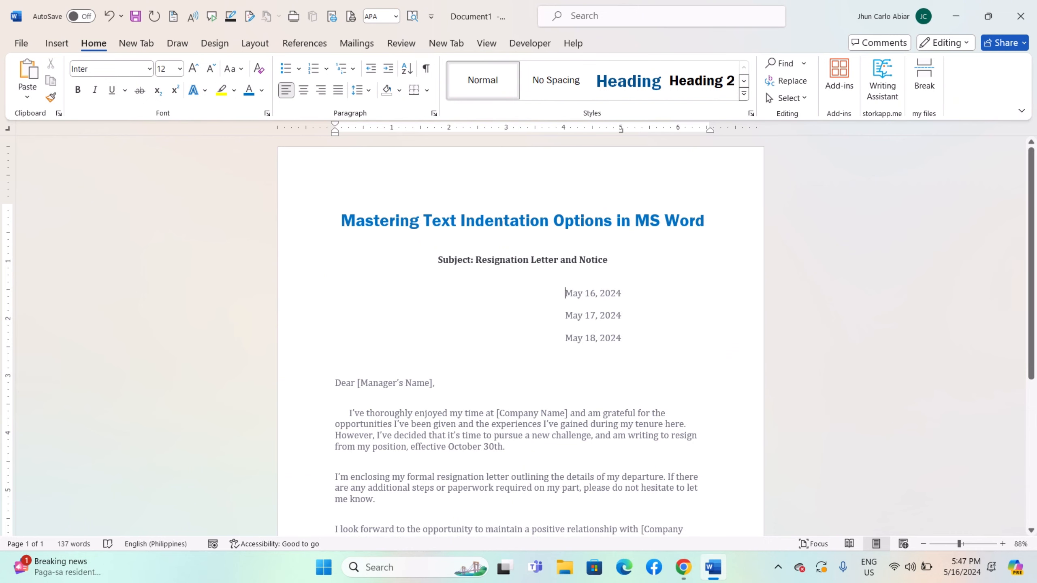
Remove the tab before each of the three date lines so May 16, 17 and 18, 2024 return to the margin.
key(BackSpace)
click(563, 314)
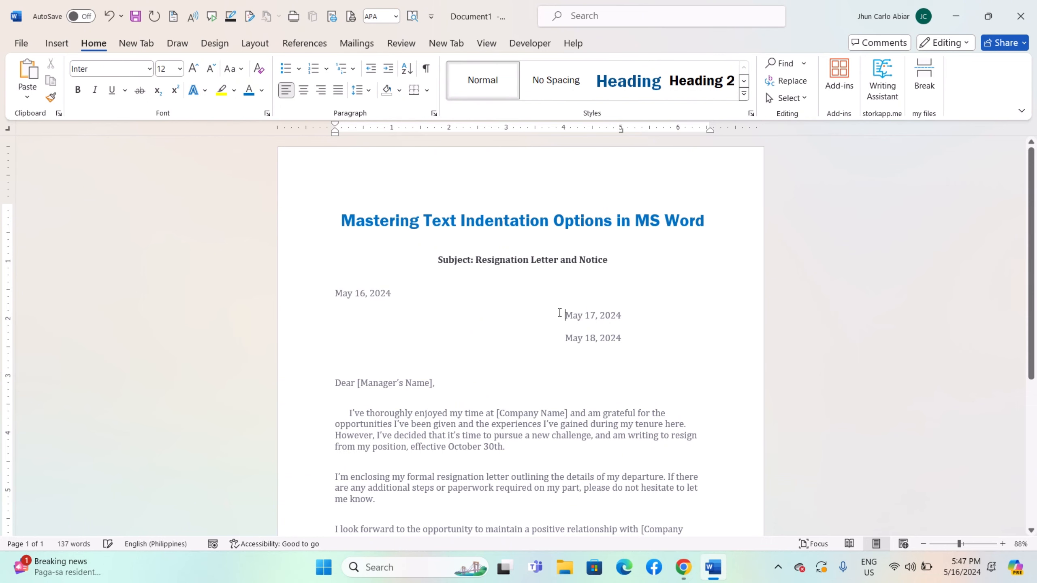
key(BackSpace)
click(561, 338)
key(BackSpace)
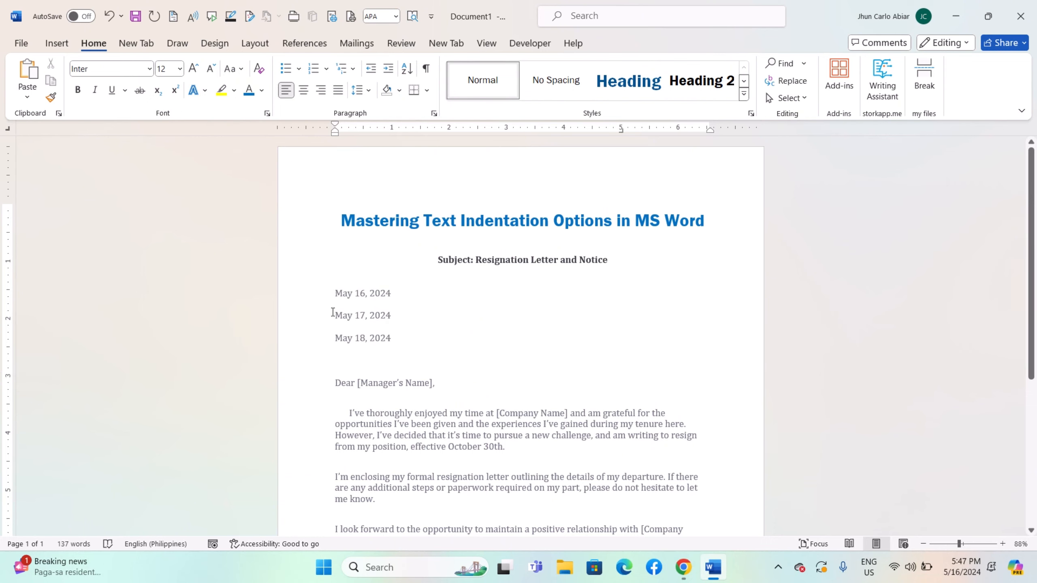
Delete the May 17, 2024 and May 18, 2024 lines together with the extra blank line below them.
drag(332, 312, 400, 340)
key(Delete)
key(Delete)
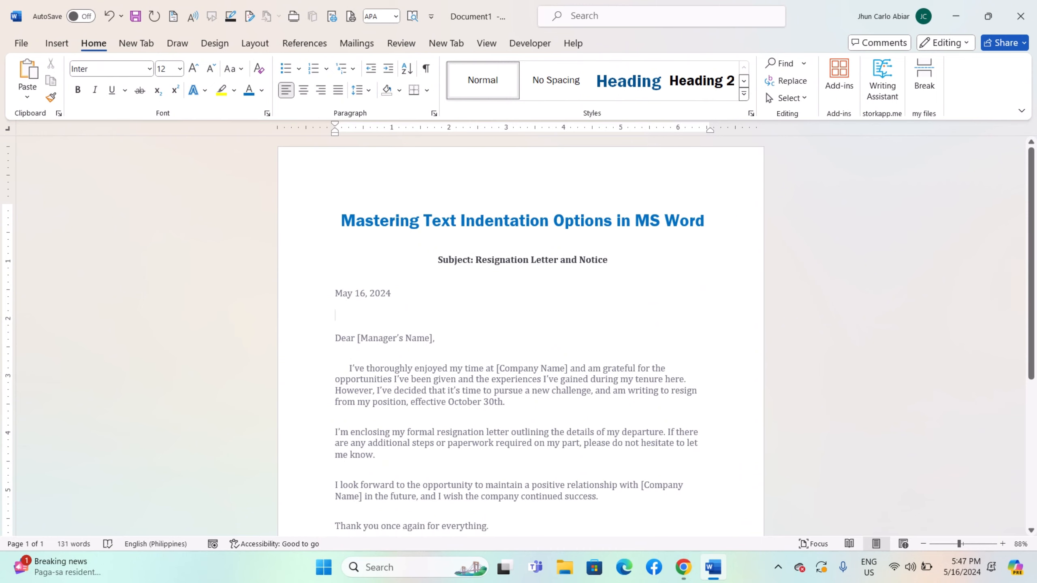
Add a first-line indent to the paragraphs starting "I'm enclosing my formal resignation letter" and "I look forward to the opportunity".
click(331, 432)
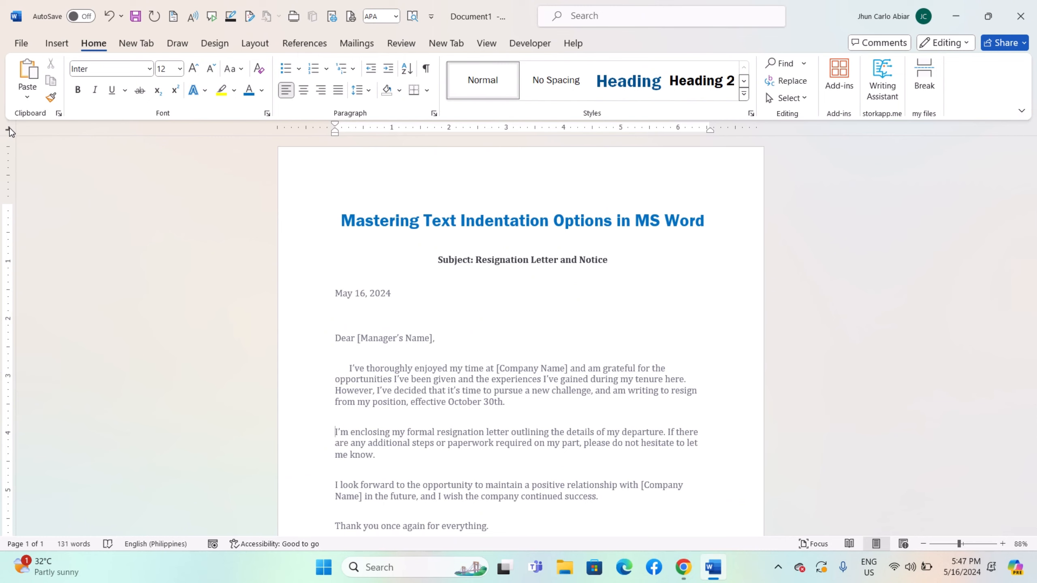
key(Tab)
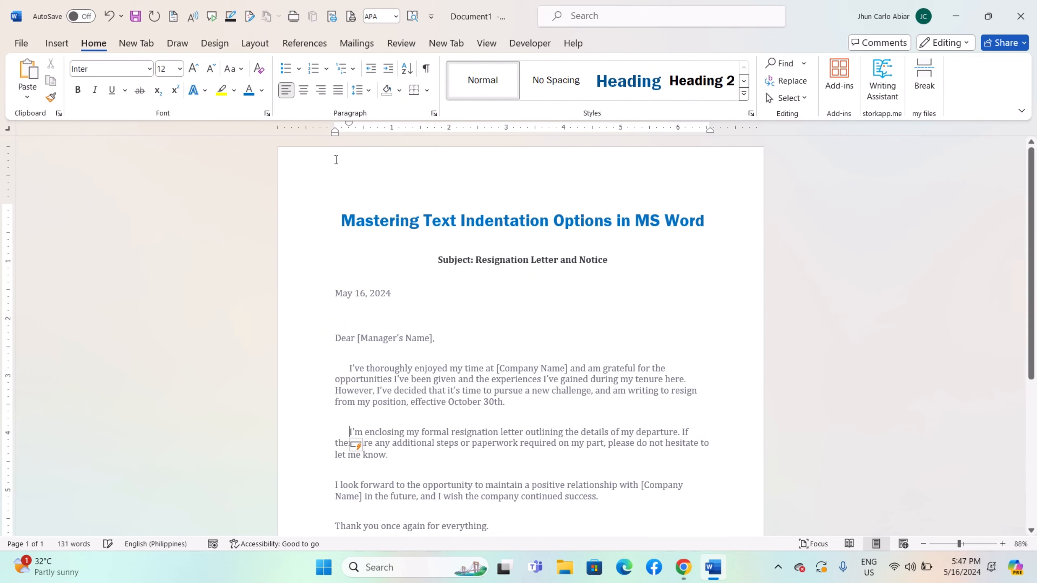
click(336, 485)
key(Tab)
scroll(518, 459, down, 2)
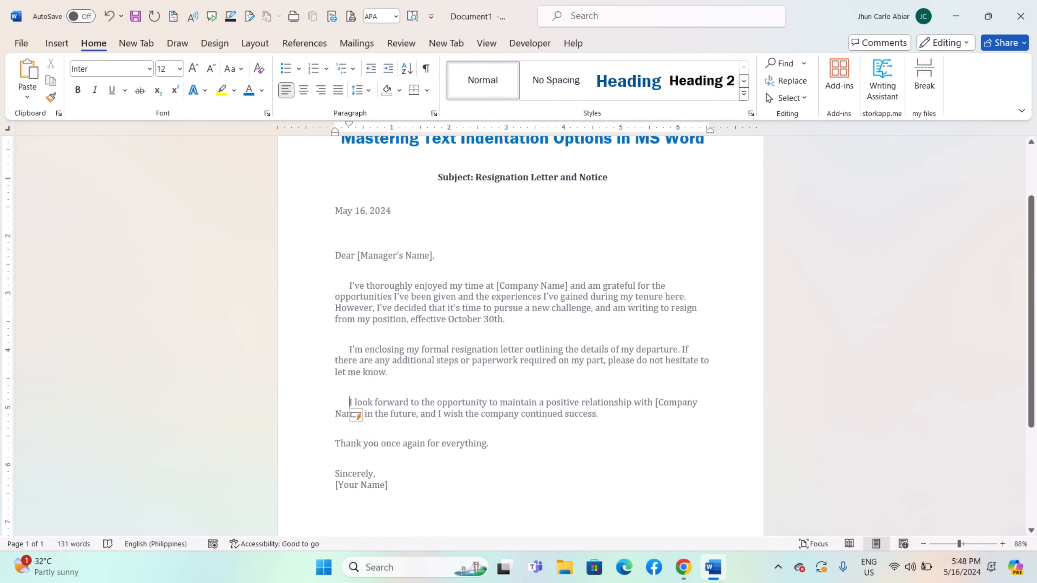
scroll(338, 303, up, 2)
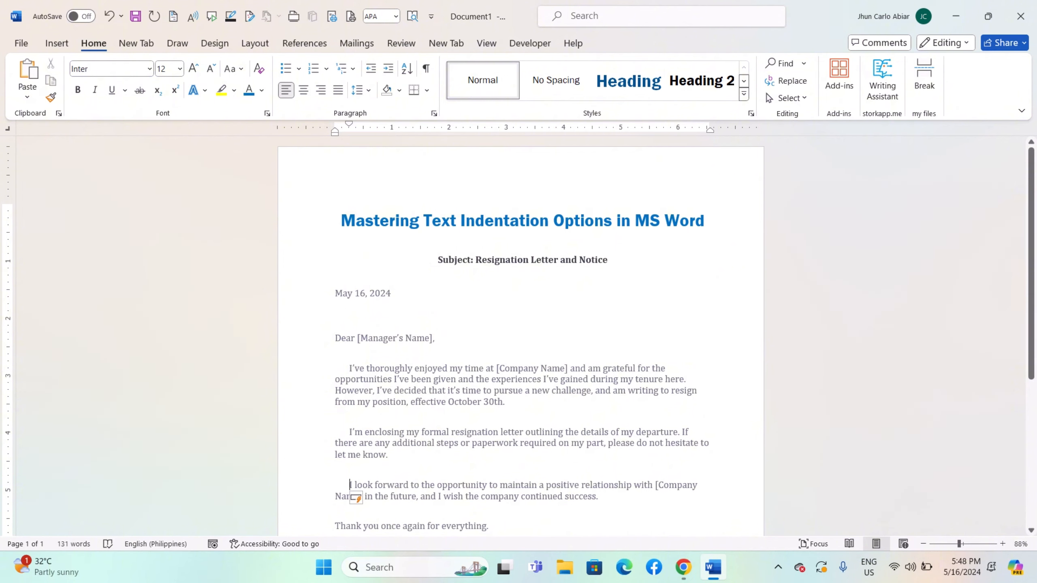
Cycle through the ruler's tab stop types and tab the May 16, 2024 date over to its right tab stop at 5 inches.
click(335, 294)
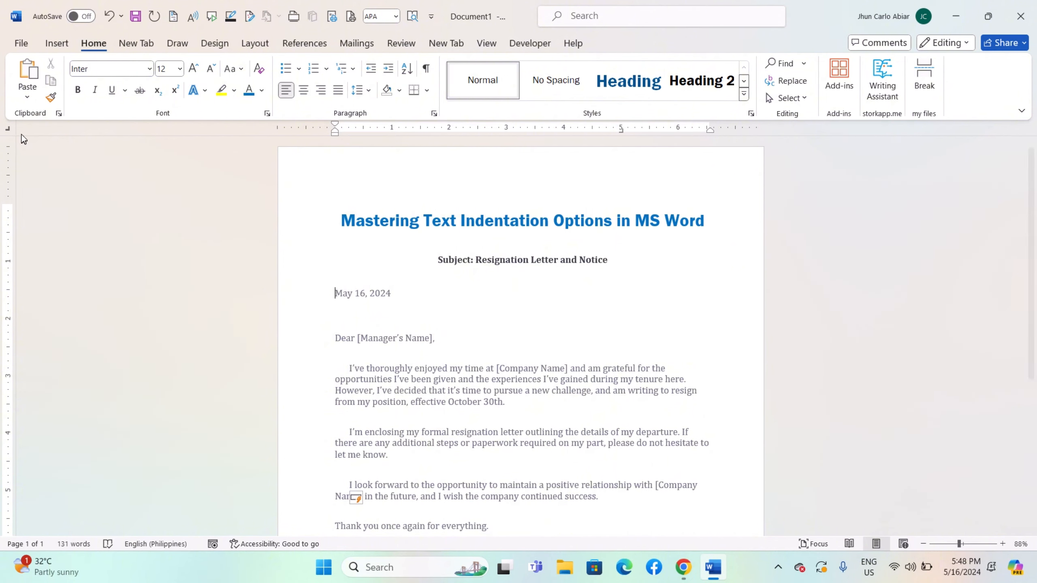
click(9, 130)
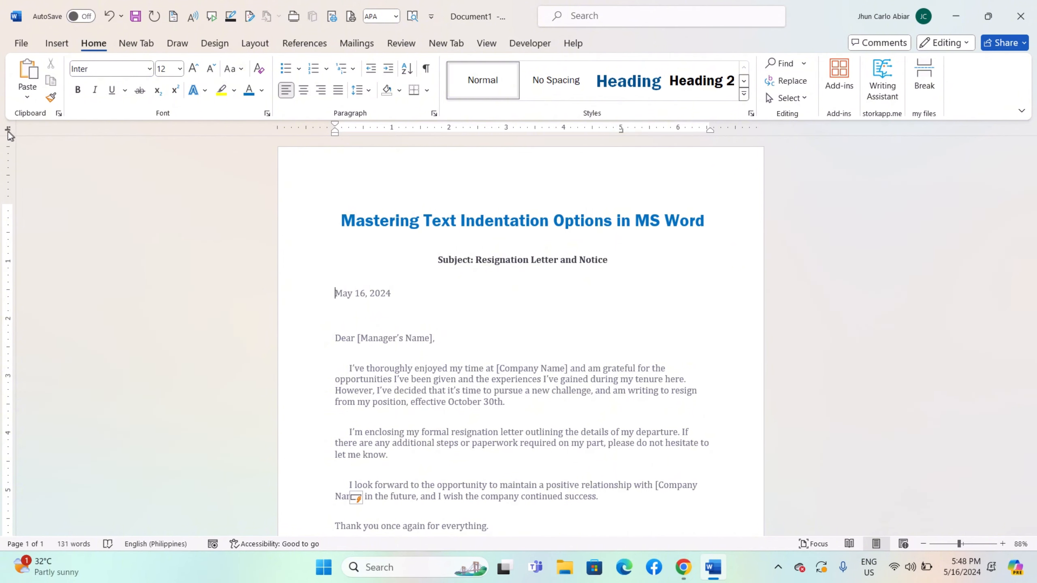
click(7, 130)
click(7, 131)
click(8, 130)
click(7, 130)
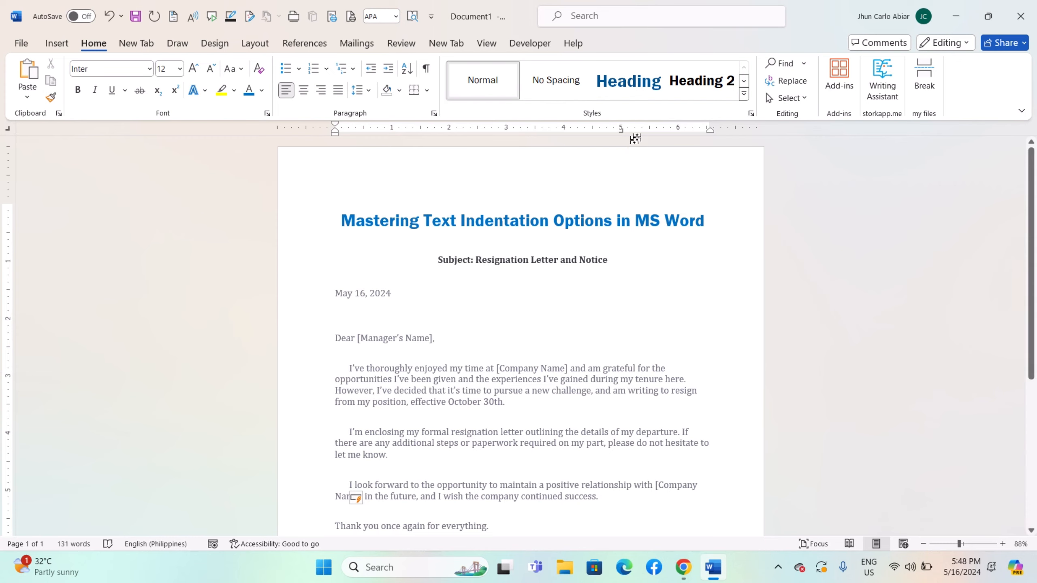
key(Tab)
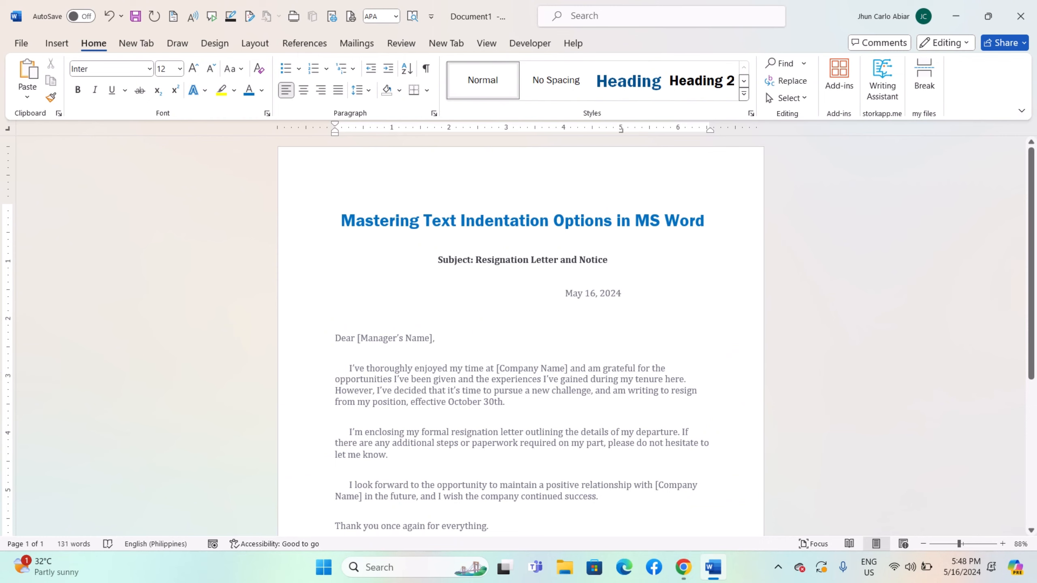
scroll(521, 326, down, 2)
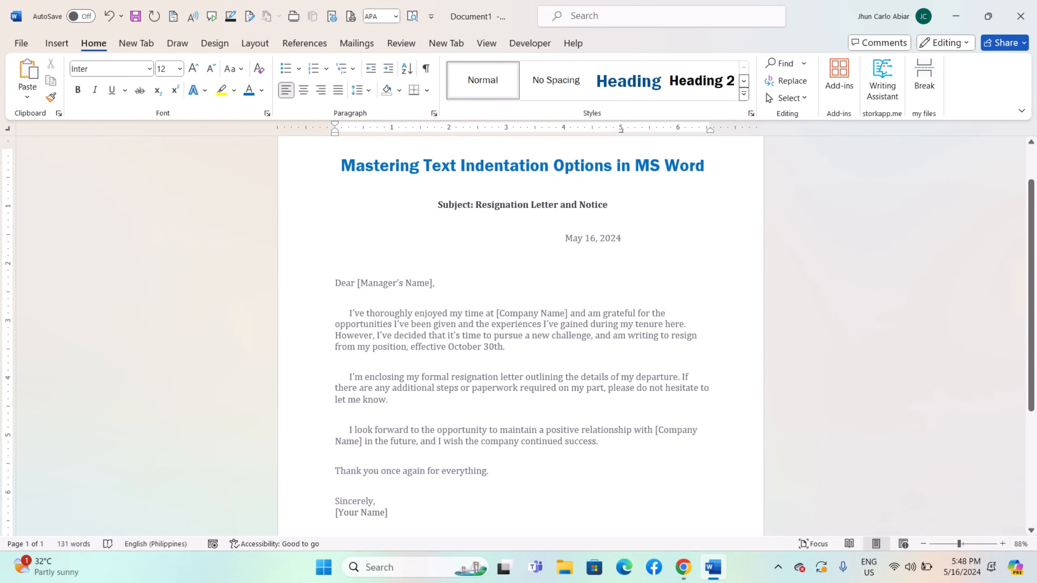
scroll(769, 325, down, 1)
scroll(770, 325, up, 2)
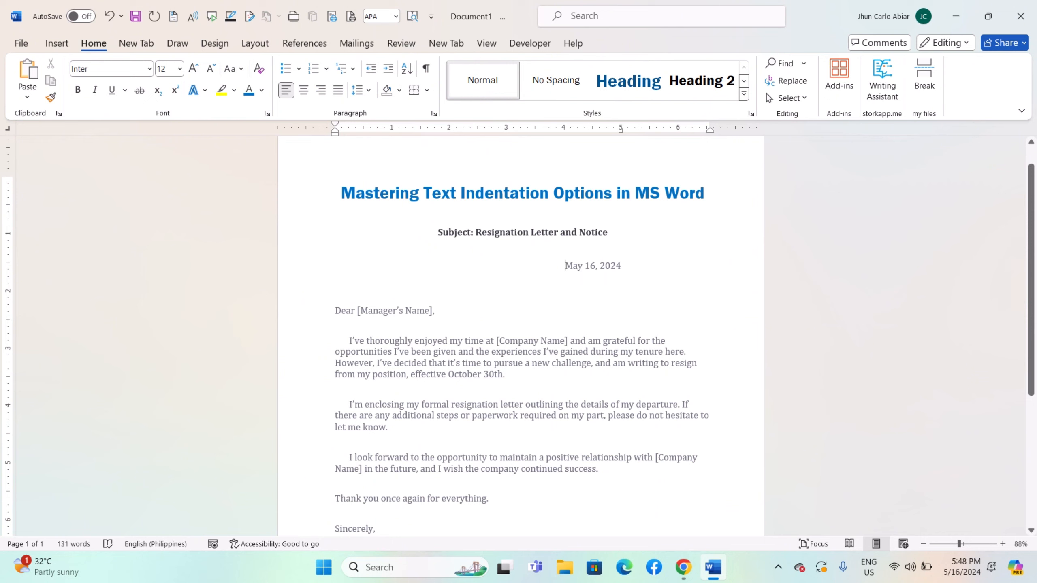
scroll(809, 343, down, 1)
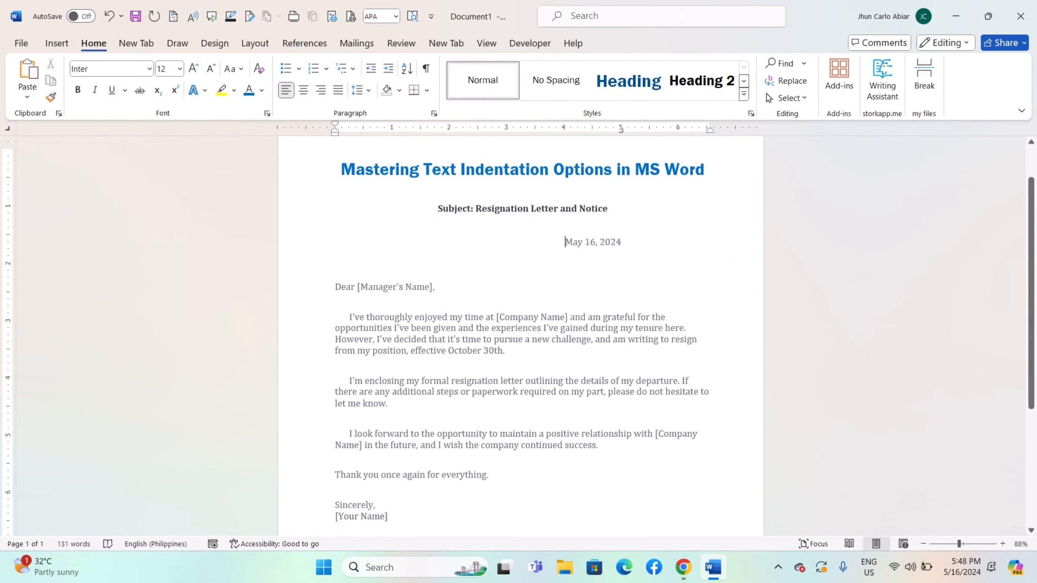
scroll(808, 343, up, 1)
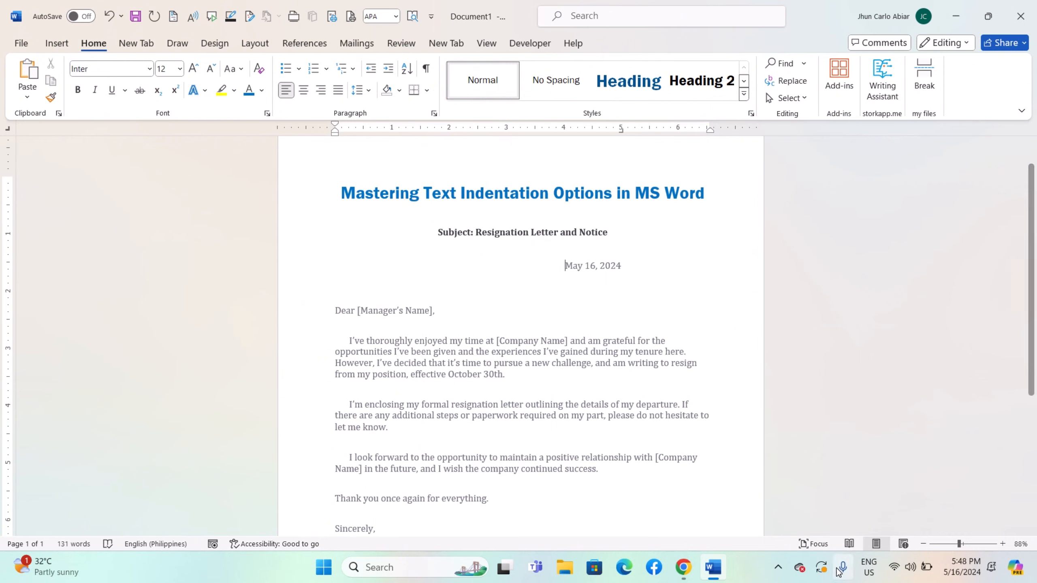